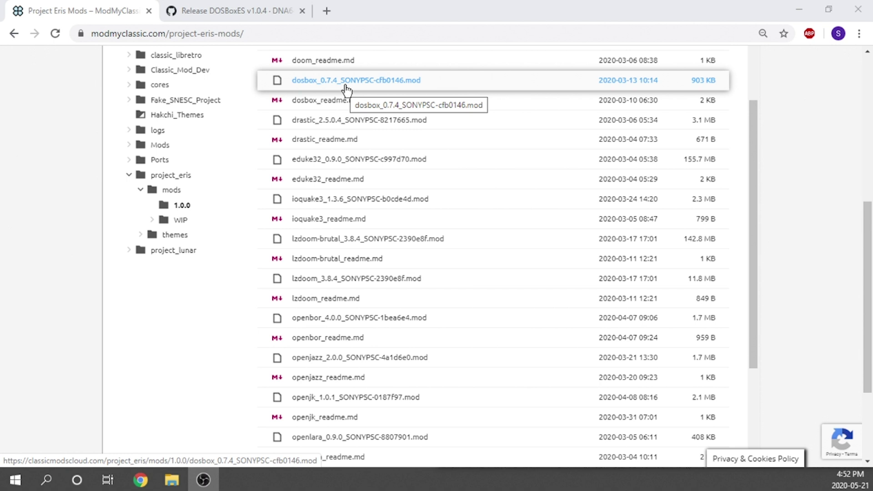
- Examine the DOSBoxES v1.0.4 release page on GitHub down to its downloadable assets, and put the browser away
left_click(236, 13)
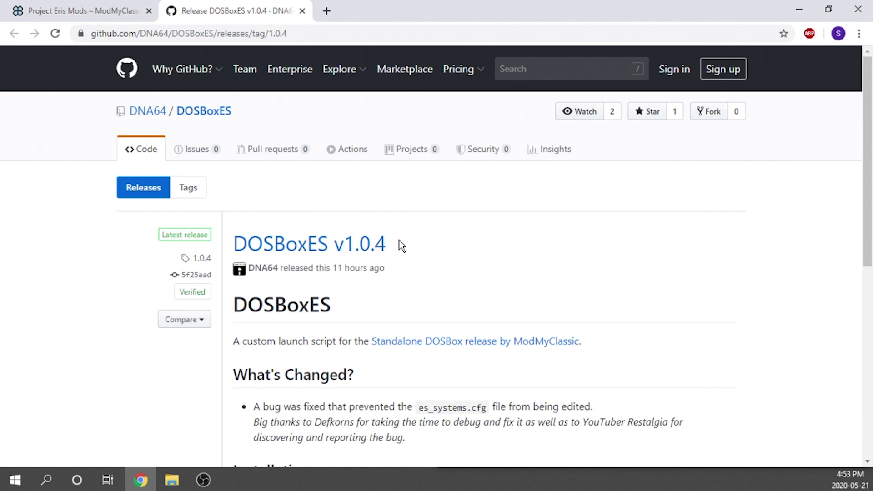
scroll(389, 327, "down", 2)
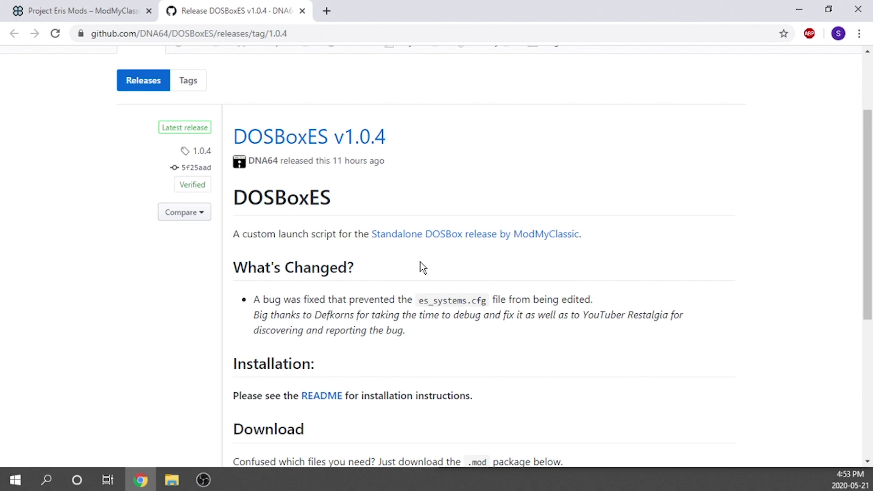
scroll(395, 329, "down", 5)
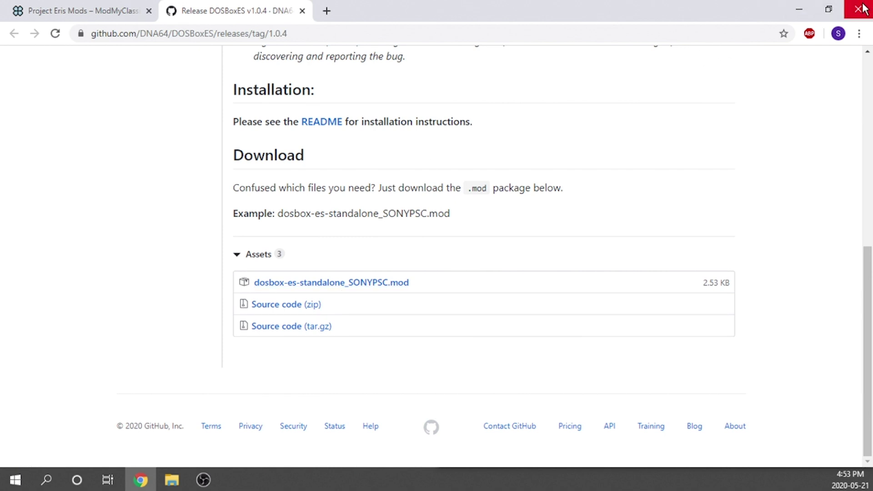
left_click(789, 14)
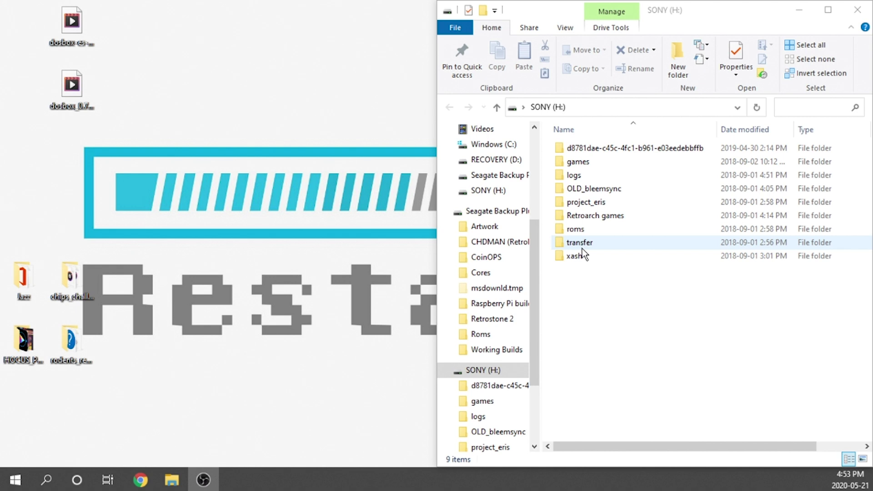
- Copy the two DOSBox .mod files from the desktop into the project_eris/mods folder on the SONY (H:) drive
double_click(617, 201)
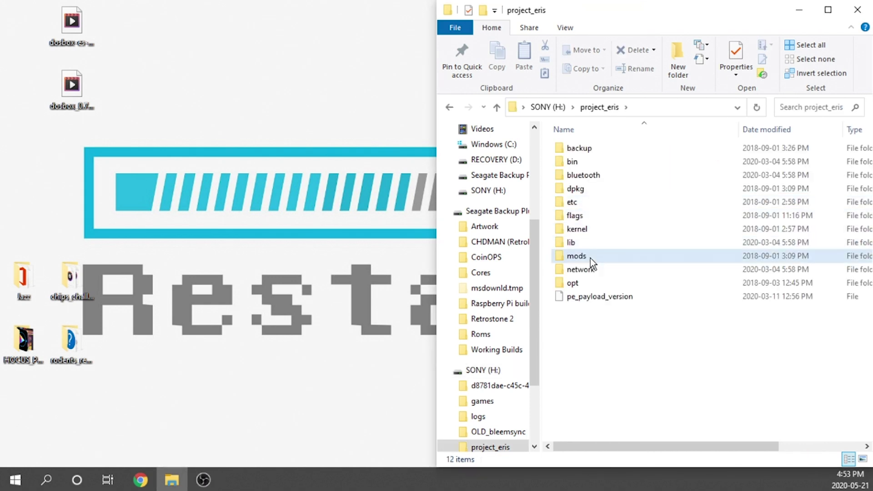
double_click(590, 256)
left_click_drag(145, 168, 610, 203)
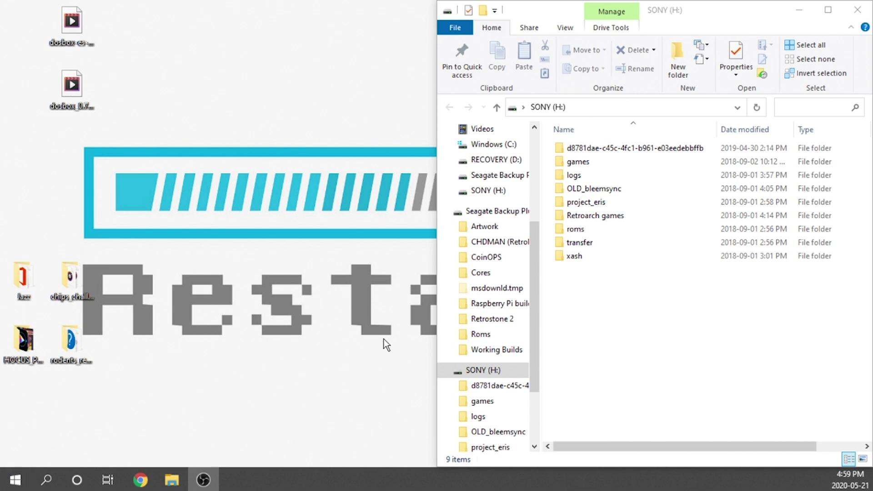
- Open the dosboxes folder inside the roms folder of the SONY (H:) drive
double_click(573, 230)
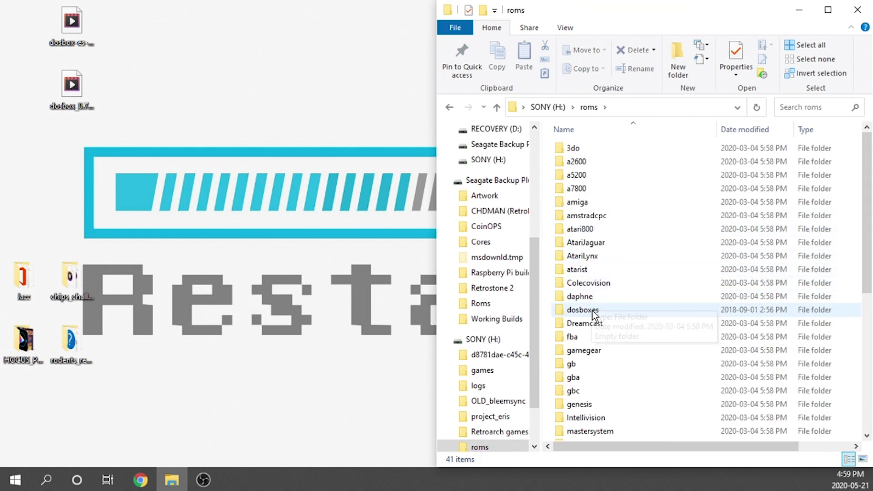
left_click(628, 312)
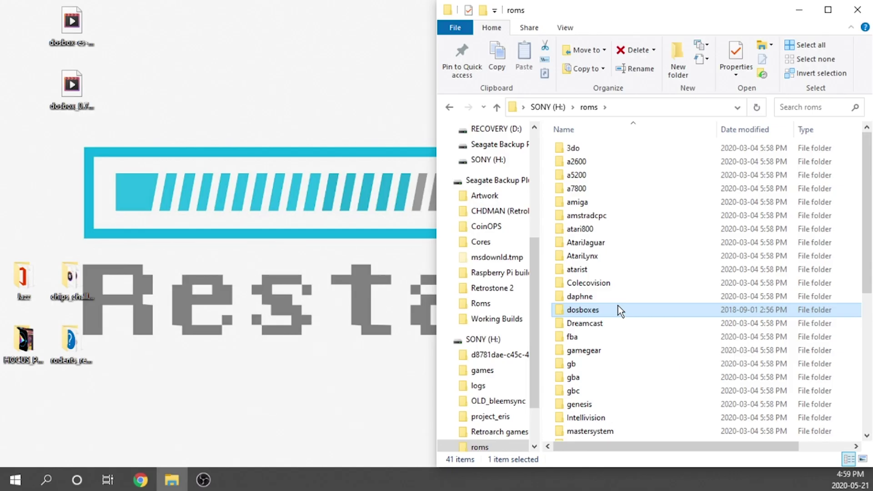
double_click(443, 273)
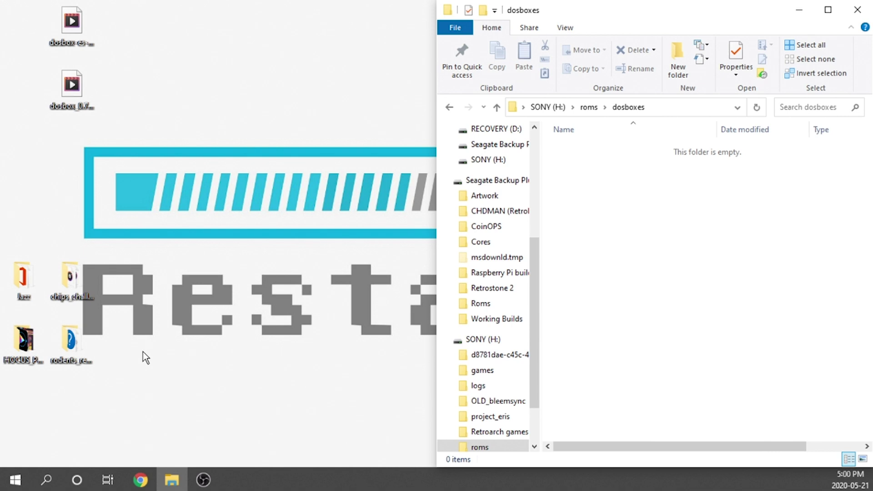
- Look over the four game folders on the desktop and examine the chips_challenge folder's files, particularly its executable
left_click(22, 291)
left_click(61, 295)
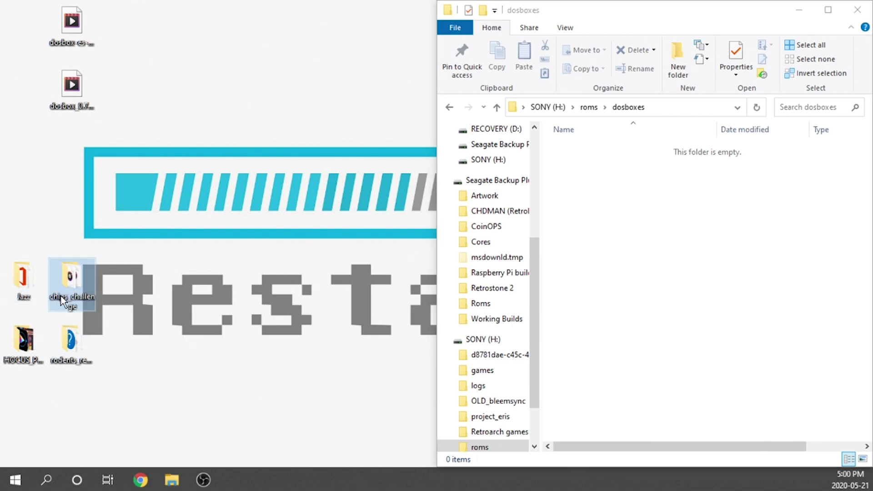
left_click(27, 359)
left_click(73, 357)
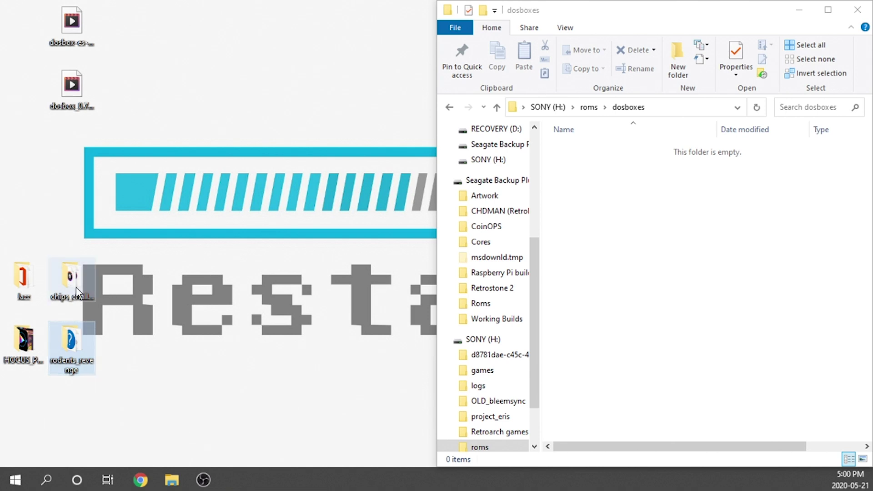
mouse_move(76, 287)
double_click(79, 298)
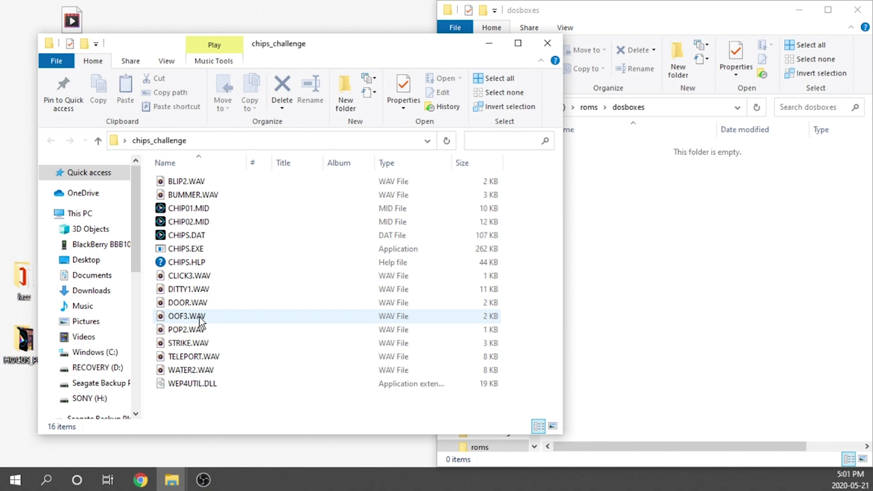
mouse_move(200, 321)
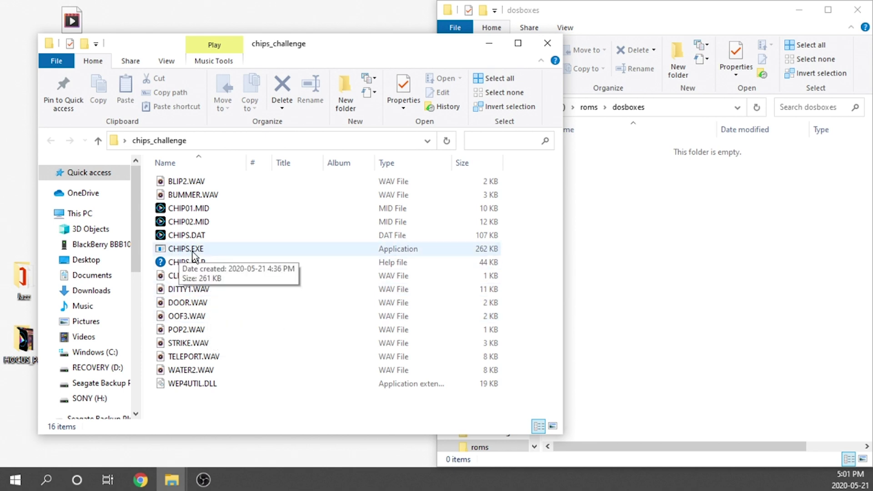
mouse_move(201, 252)
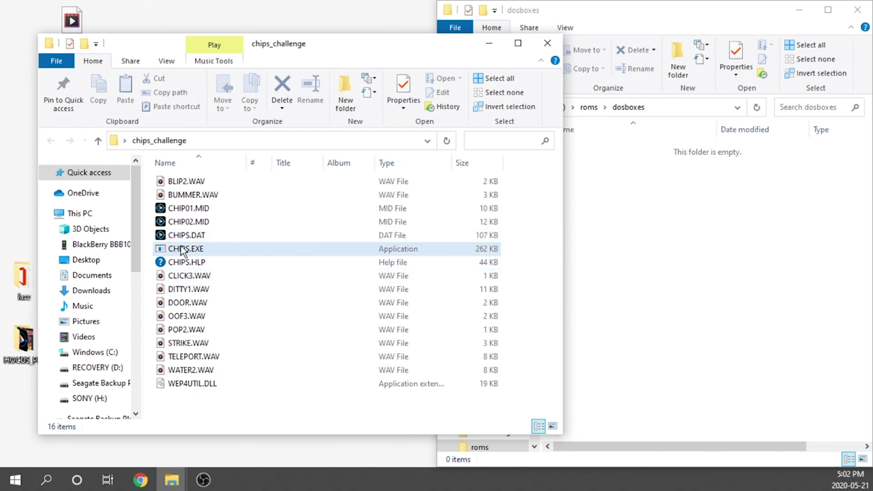
- Rename CHIPS.EXE as CHIPS.exe with a lowercase extension and close the chips_challenge folder
left_click(210, 250)
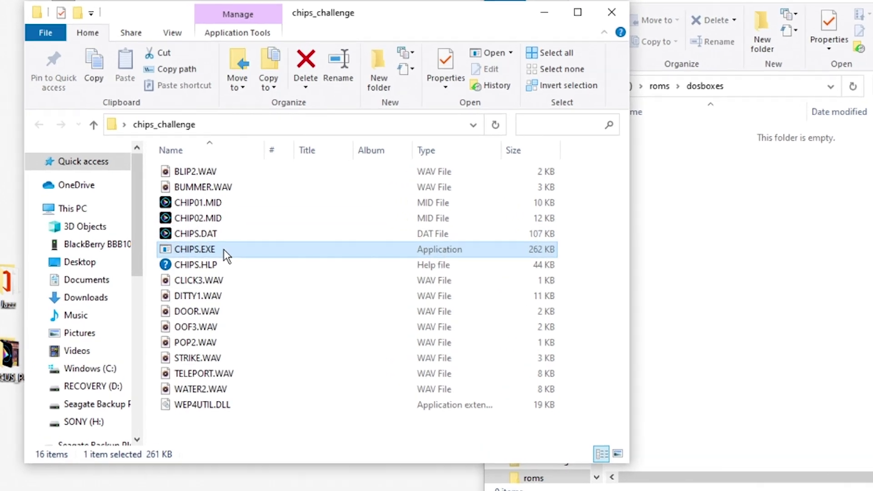
left_click(245, 249)
left_click(247, 251)
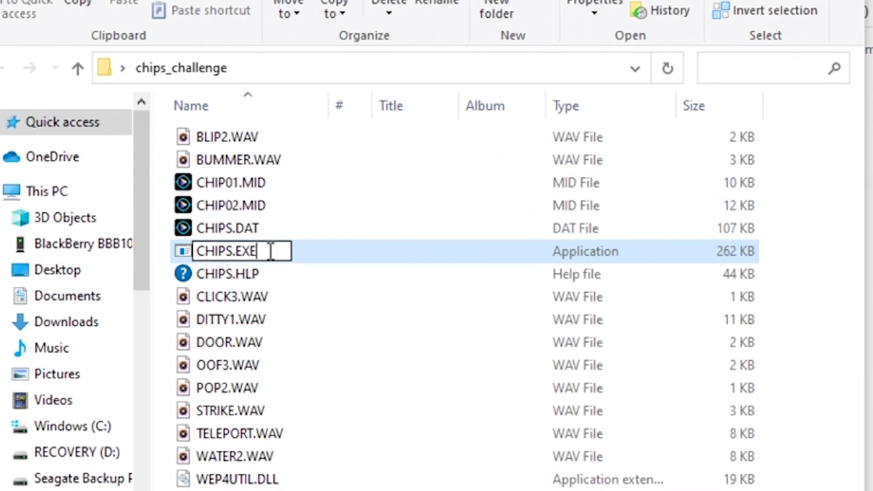
key("BackSpace")
key("BackSpace")
key("BackSpace")
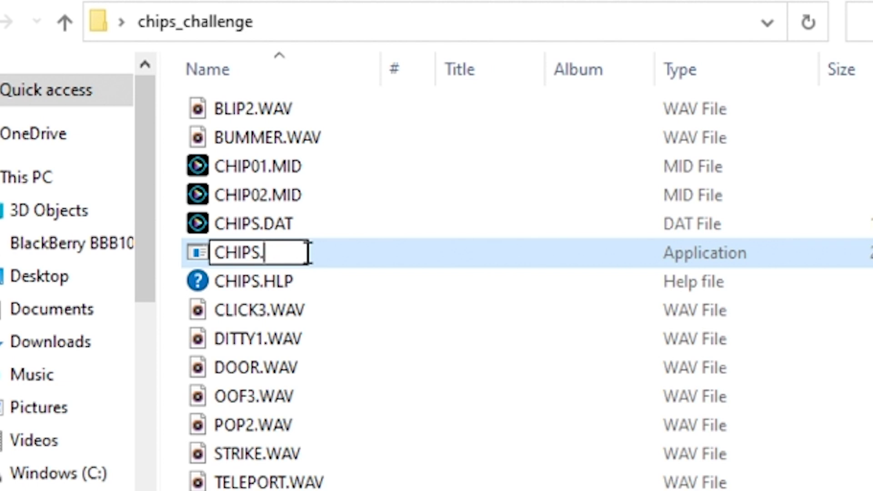
type("exe")
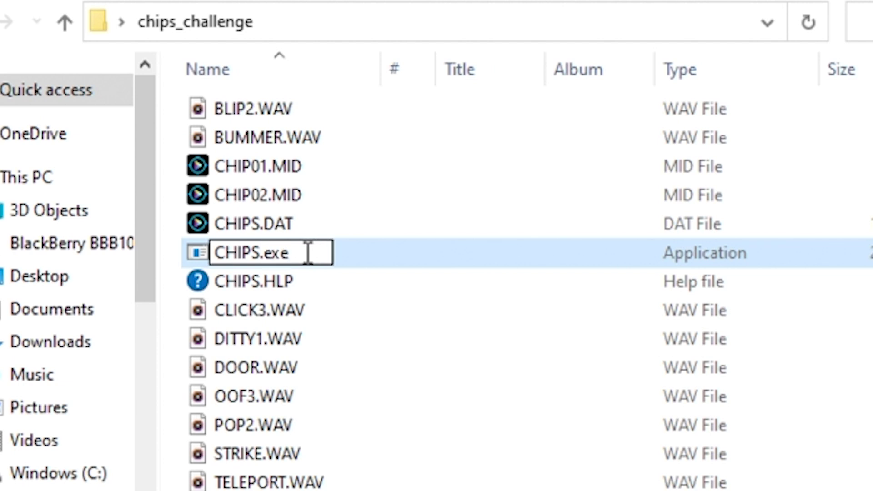
key("Return")
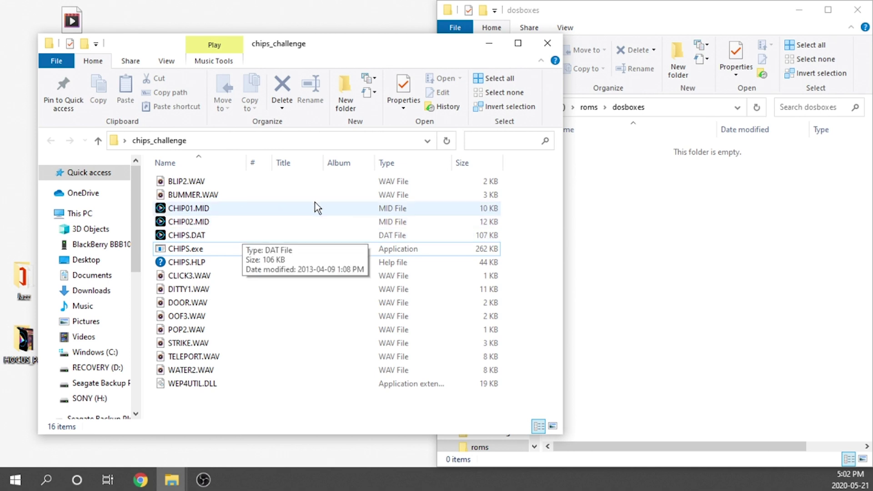
left_click(547, 43)
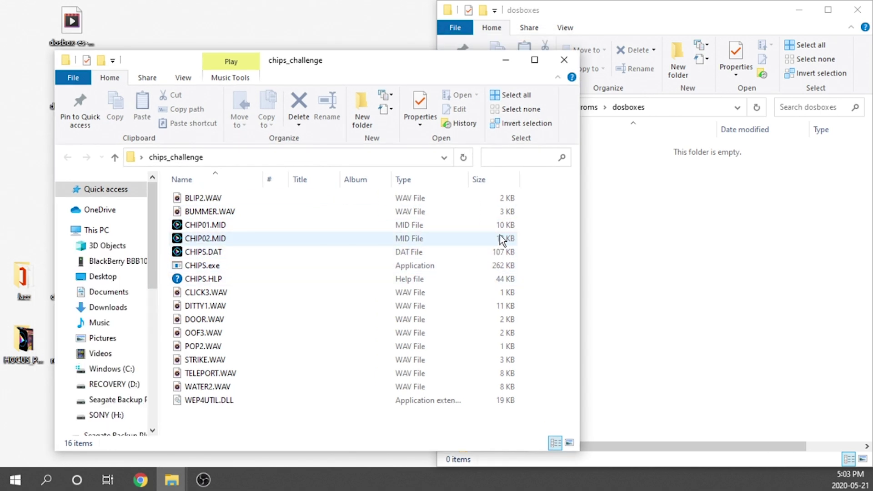
left_click(564, 63)
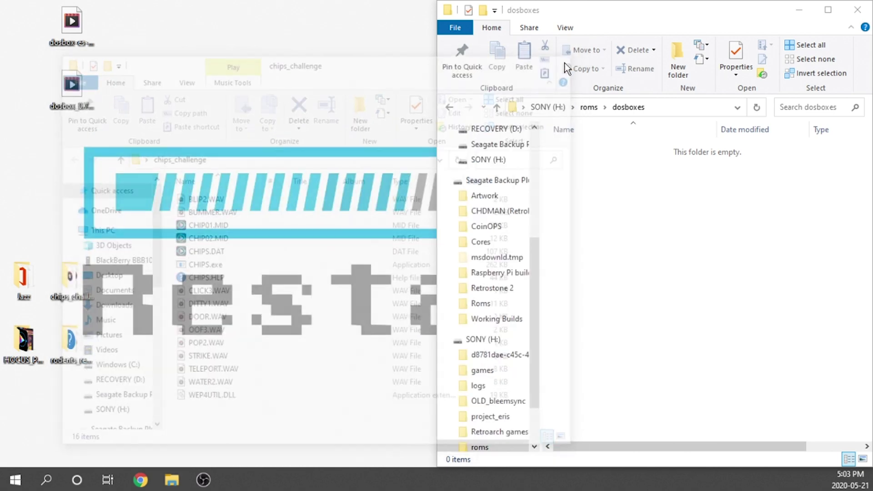
- Open the rodents_revenge folder from the desktop and rename field100.dll as field100.DLL
left_click(79, 348)
double_click(79, 348)
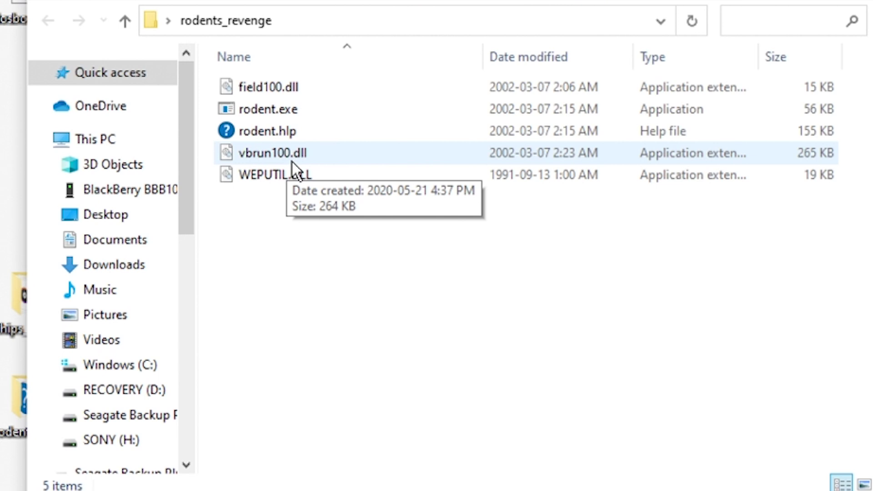
left_click(302, 92)
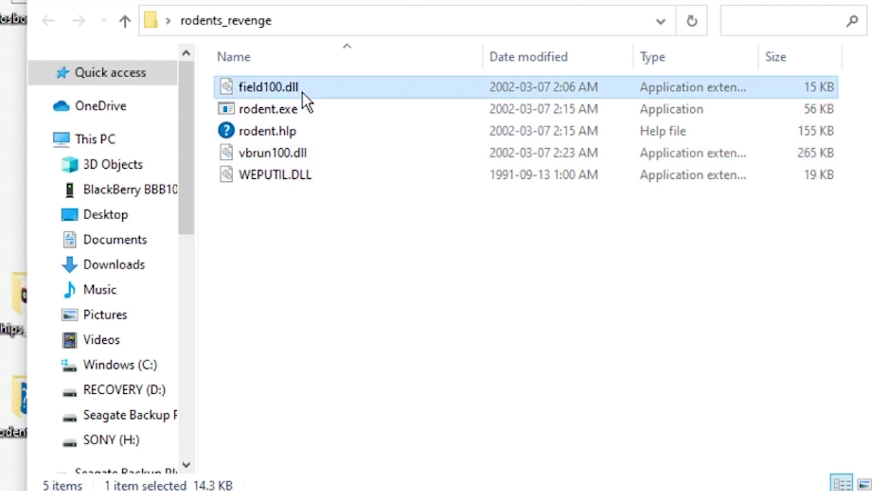
left_click(302, 93)
left_click(303, 93)
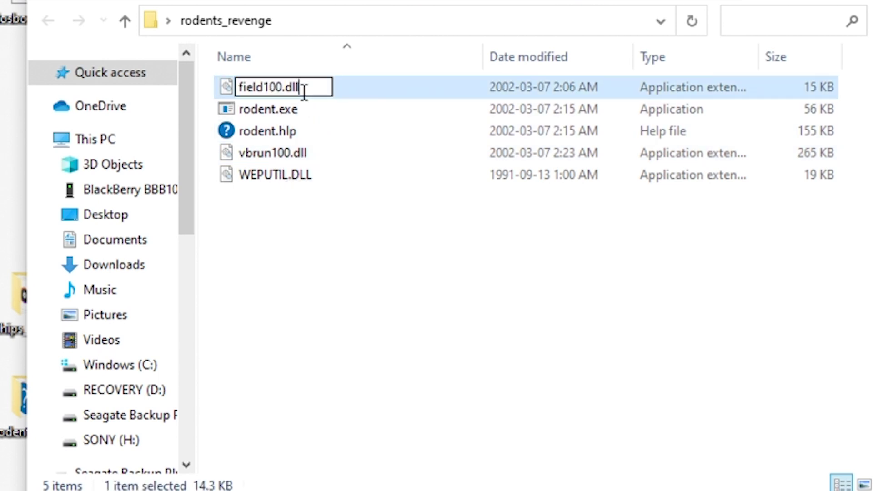
key("BackSpace")
key("BackSpace")
key("BackSpace")
type("DLL")
key("Return")
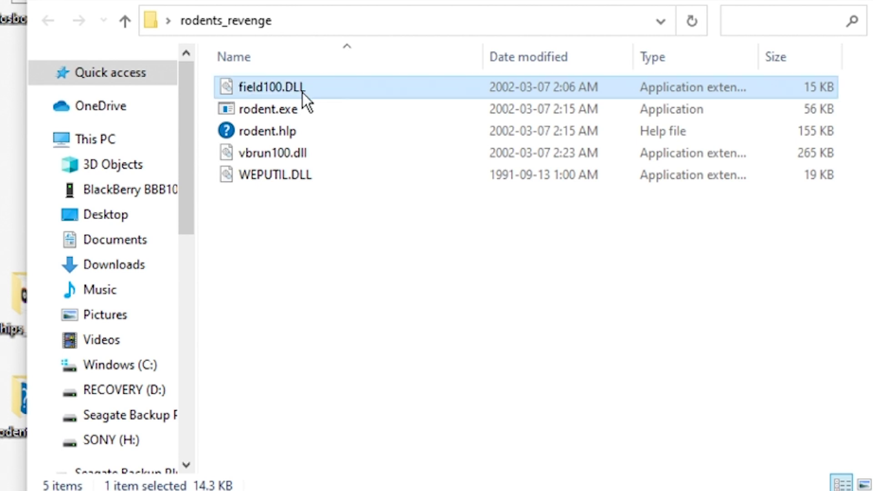
left_click(411, 230)
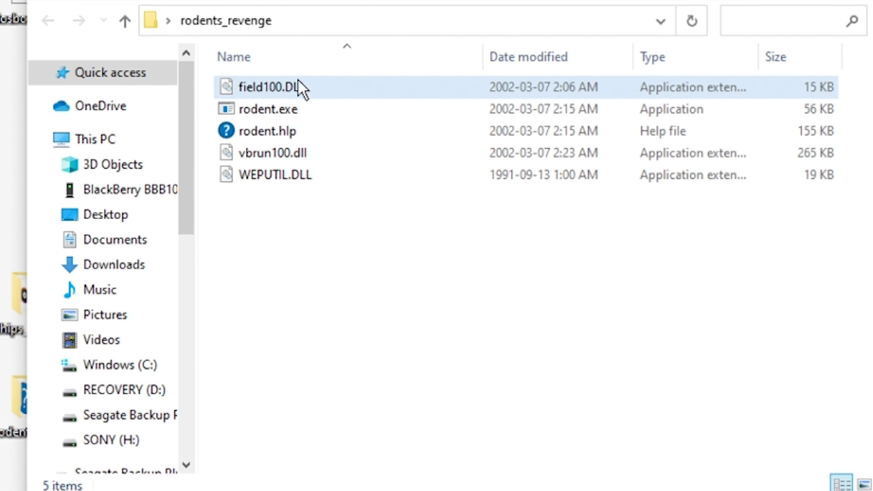
- Rename field100.DLL as field100.DLLL by adding an extra L to its extension
mouse_move(316, 91)
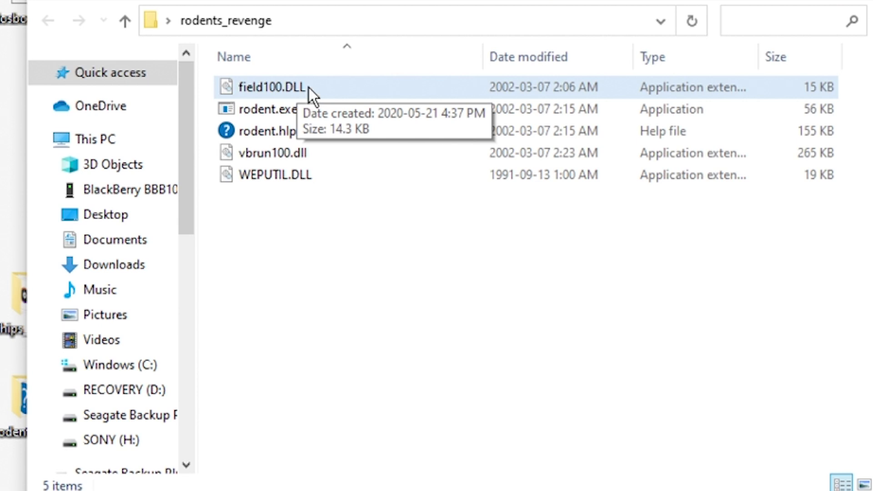
left_click(311, 85)
left_click(311, 87)
left_click(313, 86)
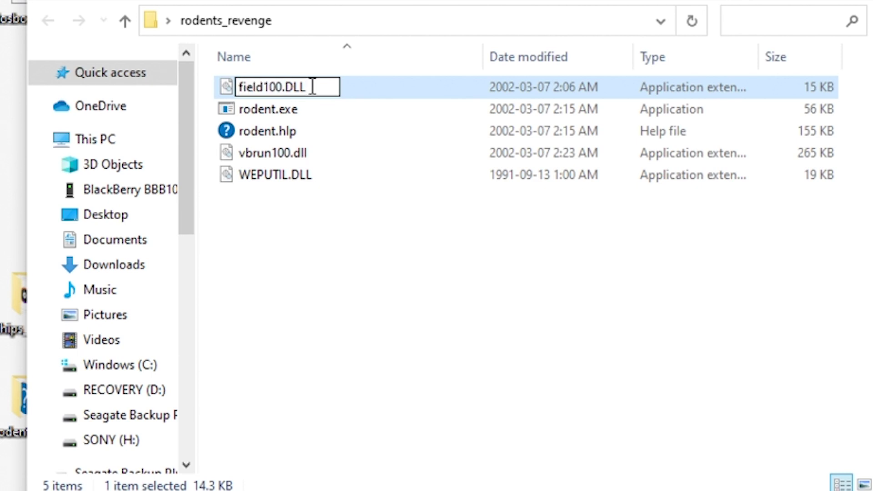
type("L")
key("Return")
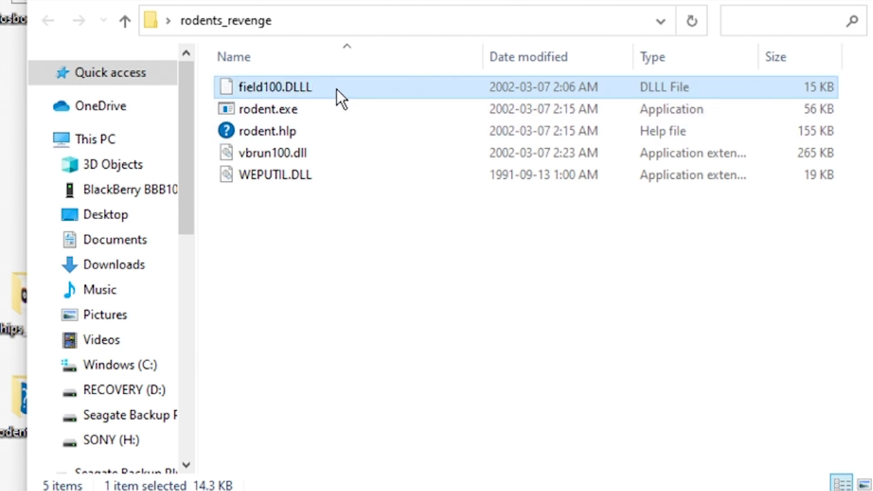
- Rename field100.DLLL back to field100.DLL and accept the extension change
left_click(318, 89)
left_click(320, 87)
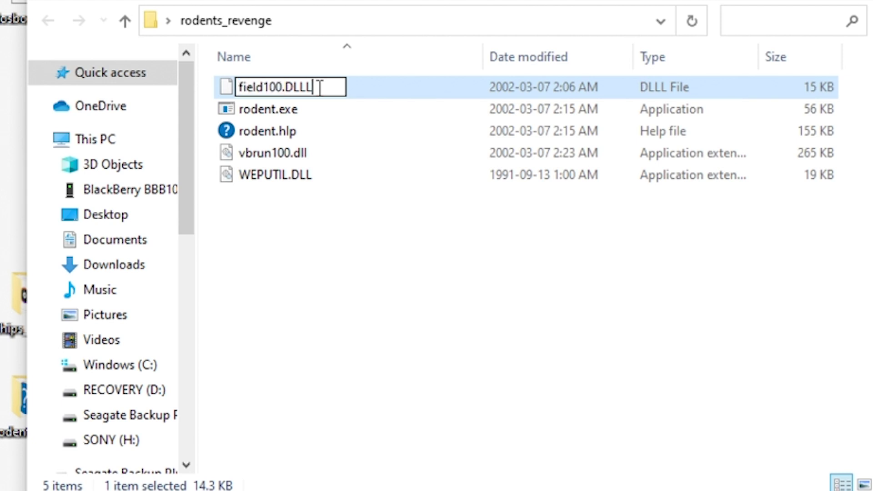
key("BackSpace")
key("BackSpace")
key("BackSpace")
key("BackSpace")
type("DLL")
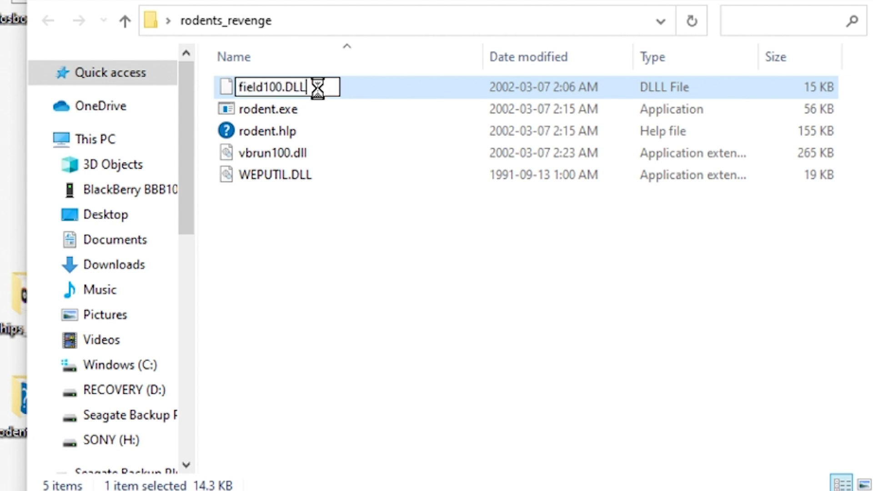
key("Return")
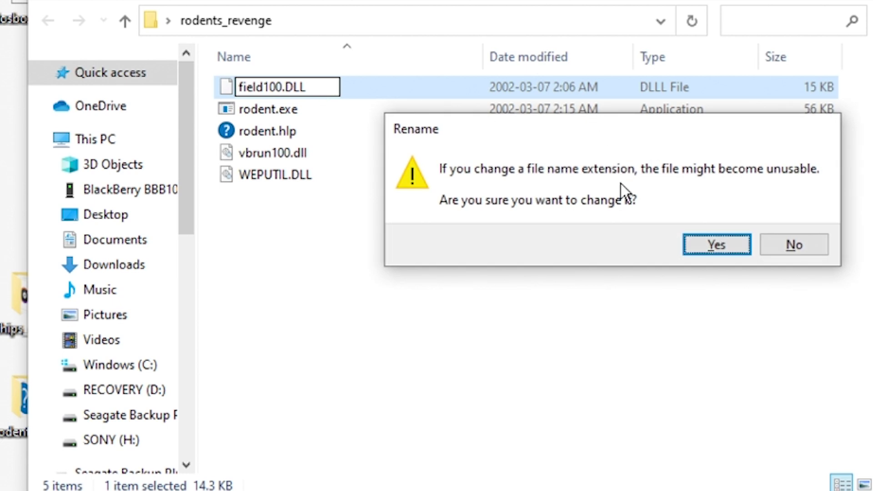
left_click(712, 243)
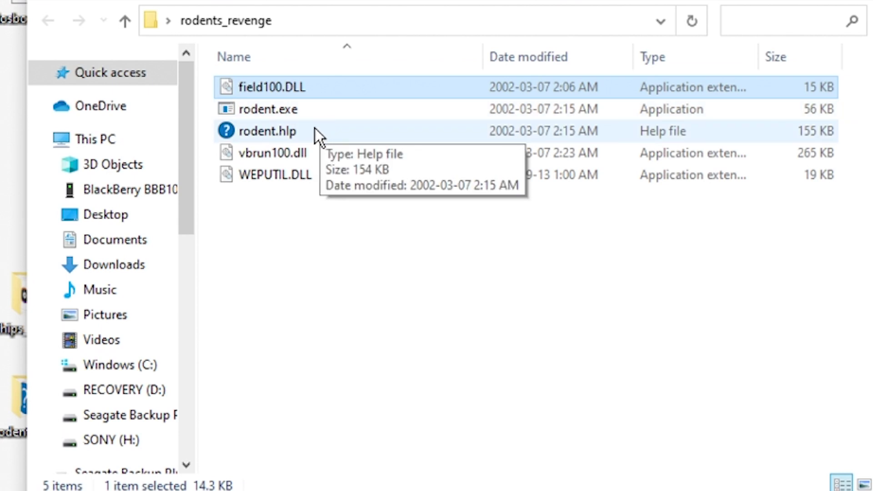
- Check the names of rodent.exe and rodent.hlp in the rodents_revenge folder
left_click(302, 118)
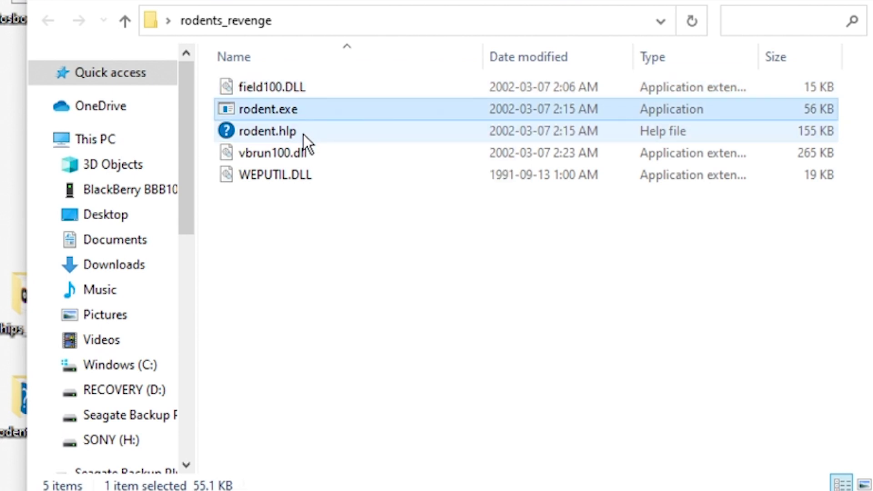
left_click(304, 134)
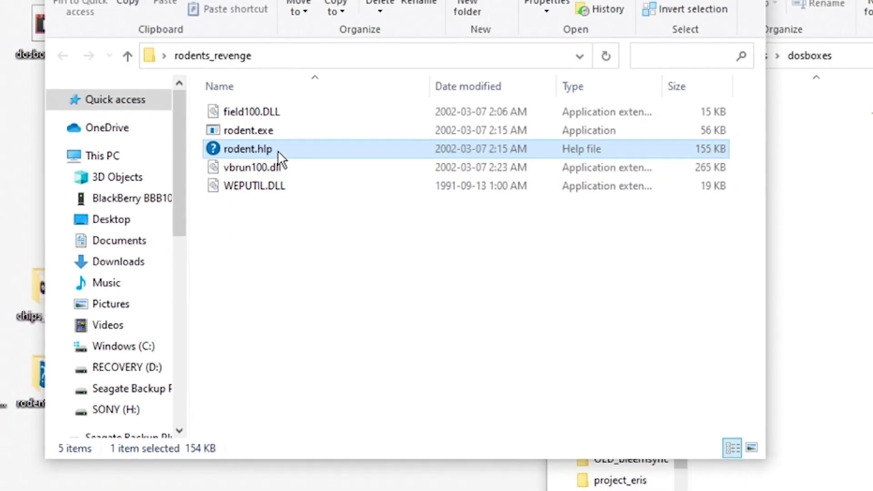
- Check the extension of rodent.exe in the rodents_revenge folder and close the folder window
left_click(282, 235)
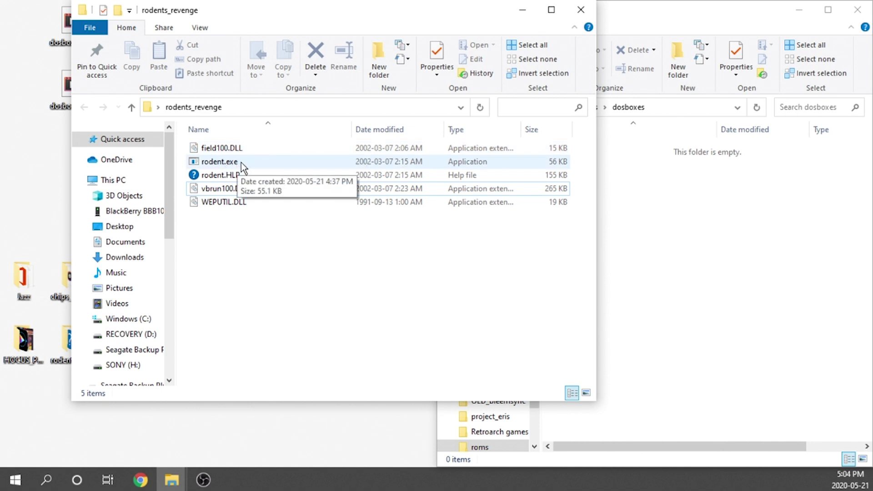
left_click(242, 165)
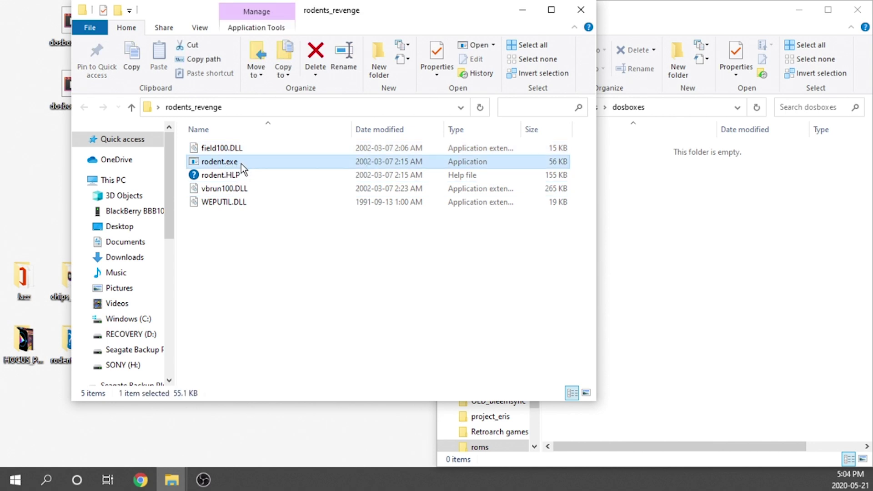
left_click(581, 9)
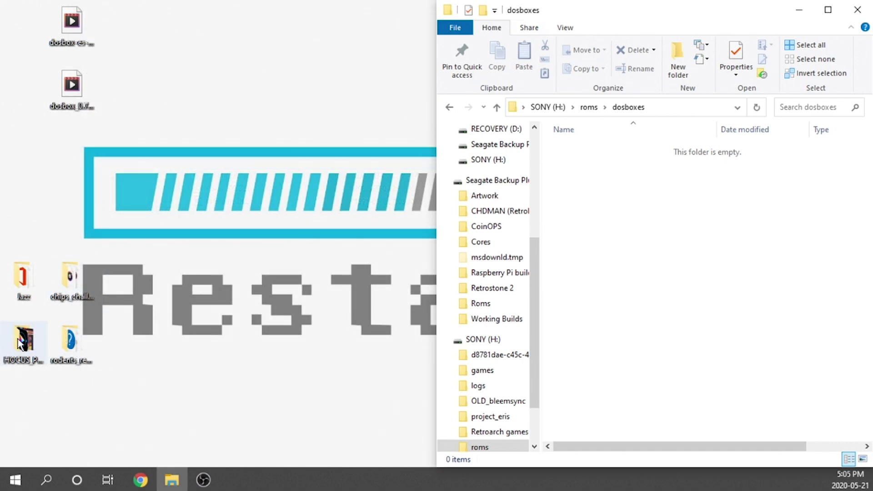
- In the HOCUS_POCUS folder from the desktop, rename HOCUS.EXE as HOCUS.exe and close the folder window
double_click(36, 361)
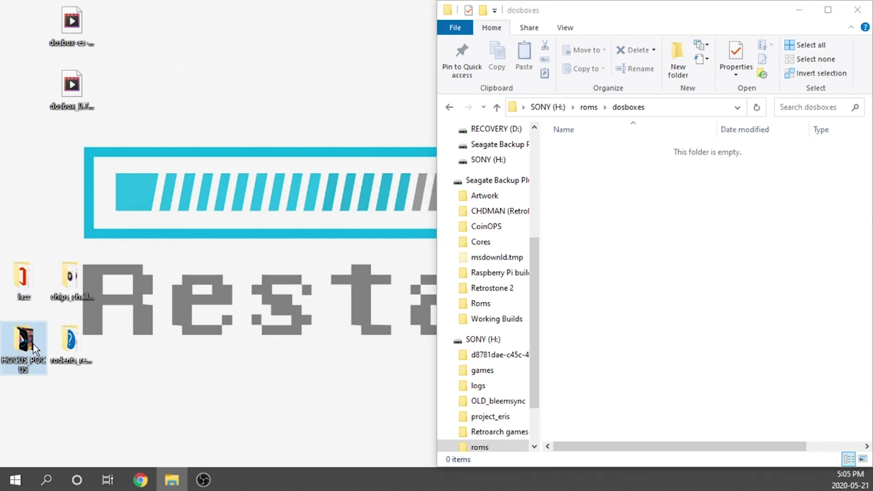
double_click(24, 335)
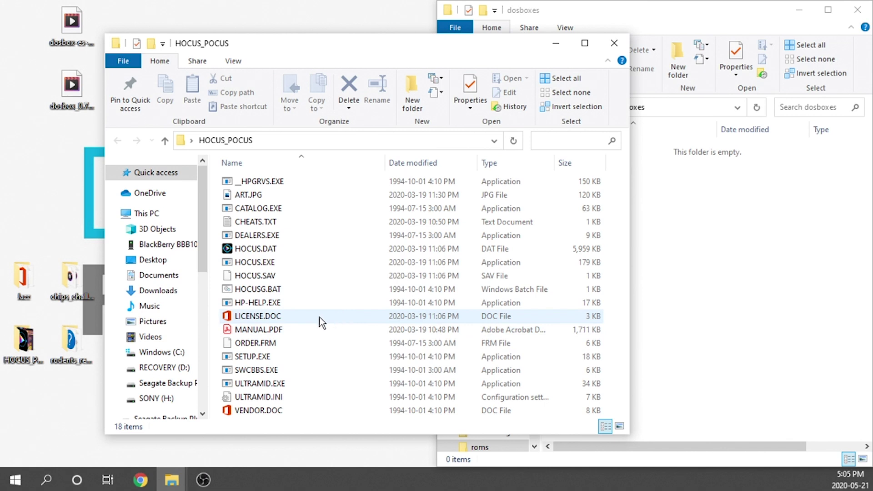
left_click(300, 264)
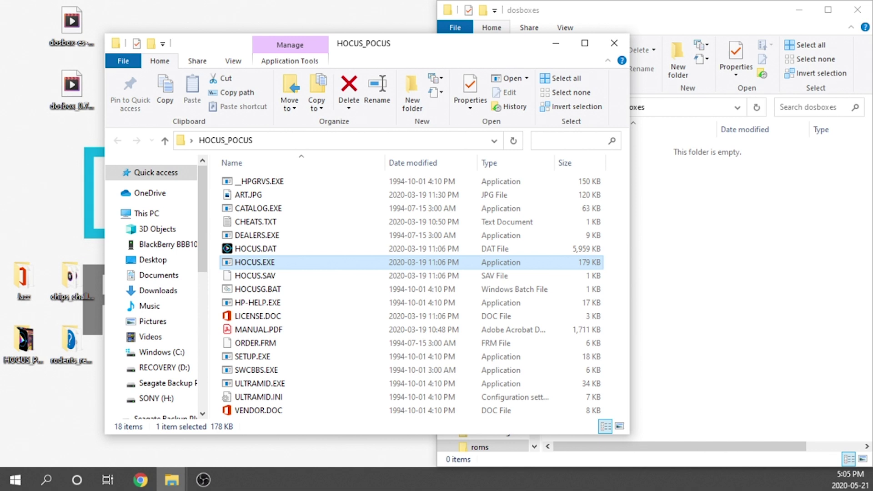
left_click(281, 263)
left_click(282, 263)
key("BackSpace")
key("BackSpace")
key("BackSpace")
type("exe")
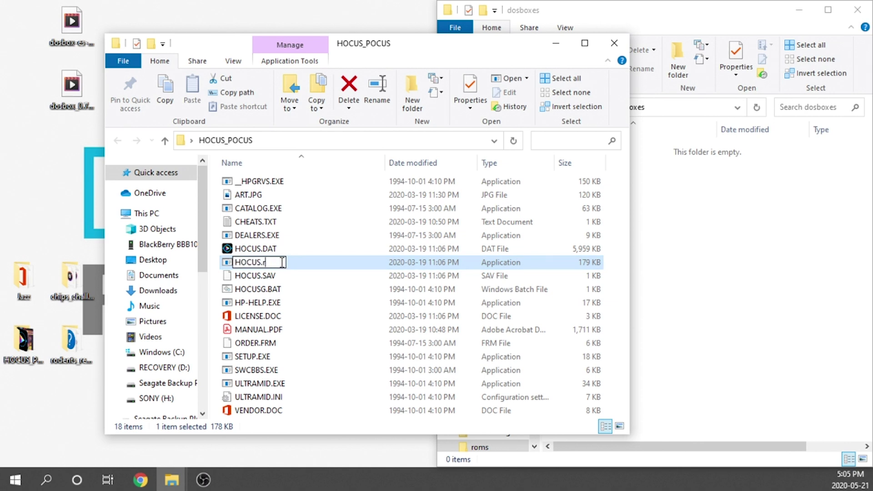
key("Return")
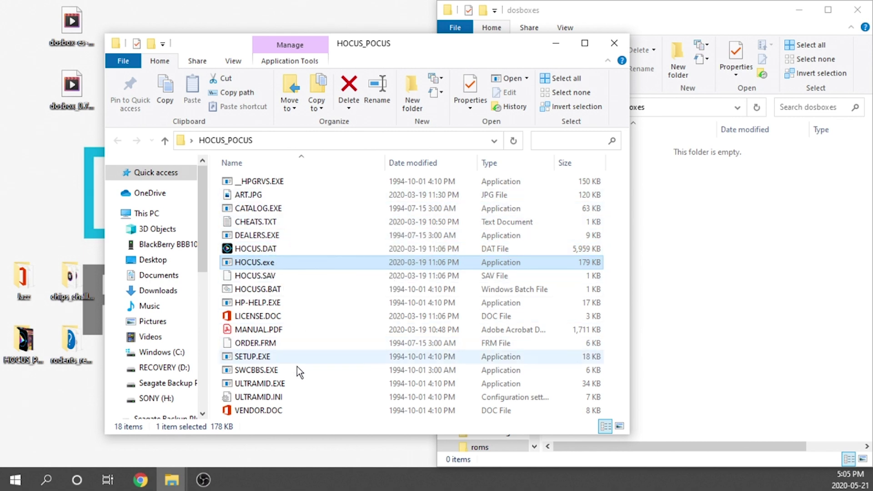
left_click(392, 317)
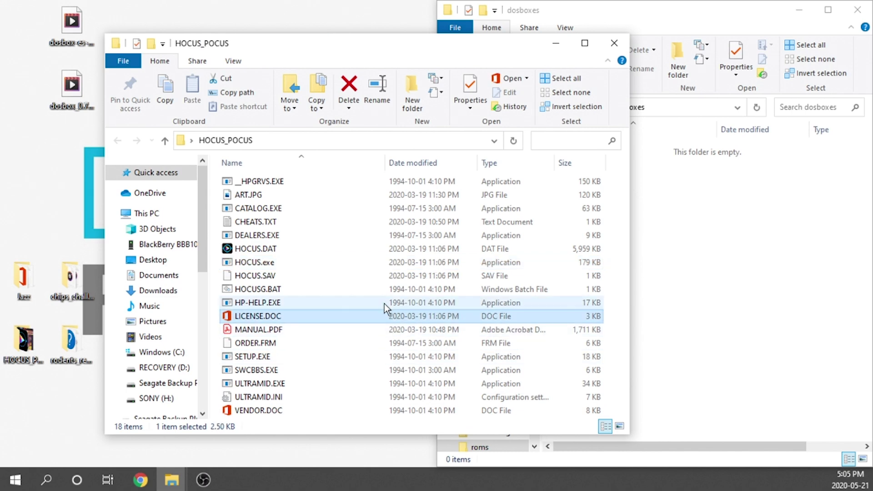
left_click(618, 46)
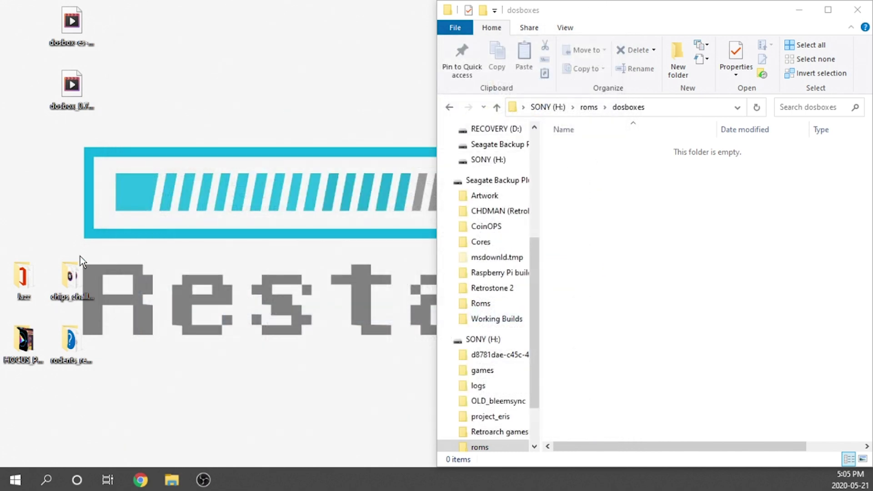
- Open the Jazz folder from the desktop, check the extension of JAZZ.exe, and close the folder window
double_click(24, 270)
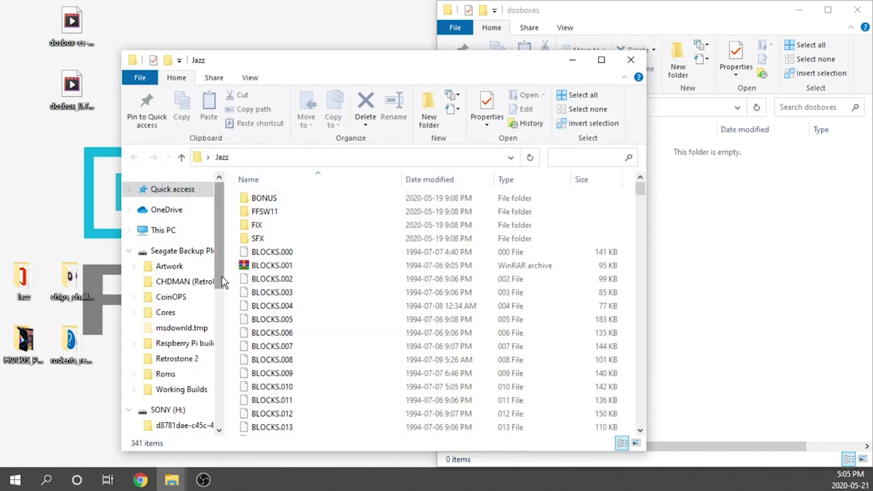
scroll(305, 273, "down", 15)
left_click(314, 345)
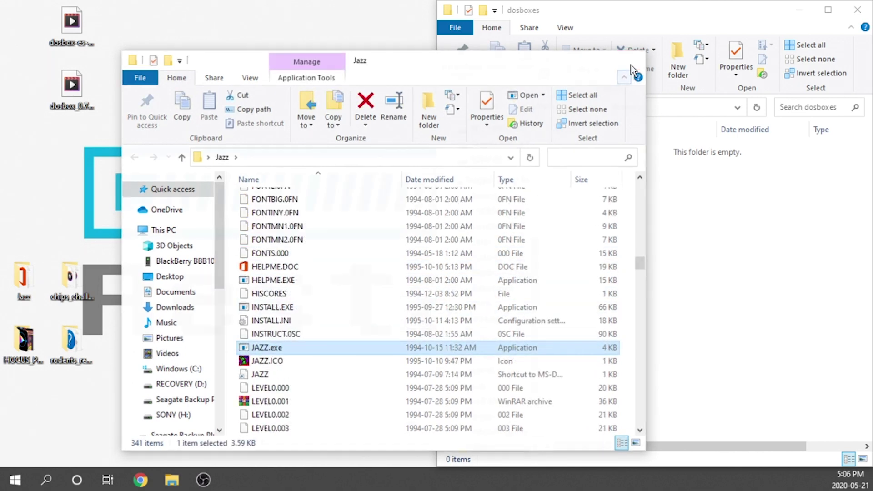
left_click(631, 59)
- Copy the Jazz, HOCUS_POCUS, chips_challenge and rodents_revenge folders from the desktop into roms\dosboxes on SONY (H:), and check the copied rodents_revenge folder
left_click_drag(127, 401, 635, 200)
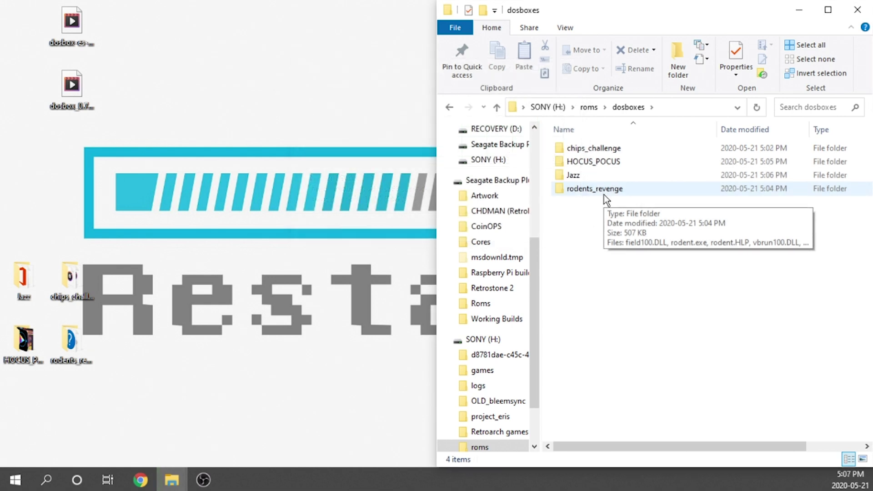
double_click(584, 189)
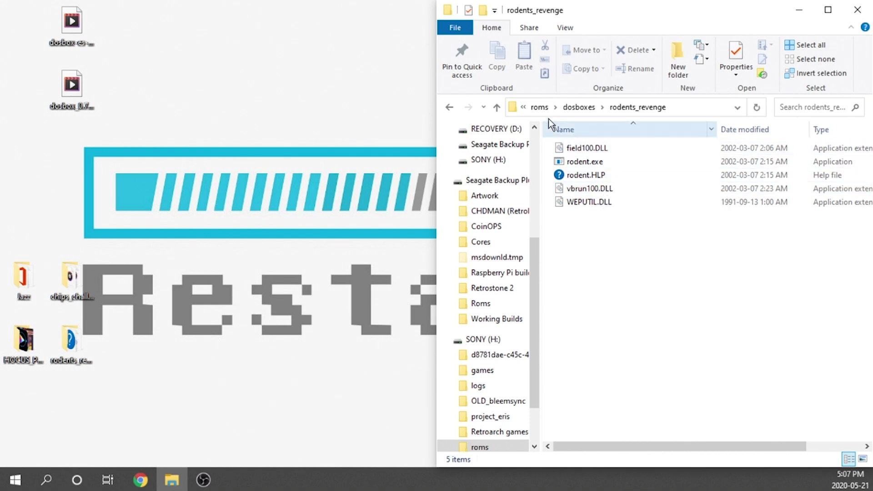
left_click(450, 107)
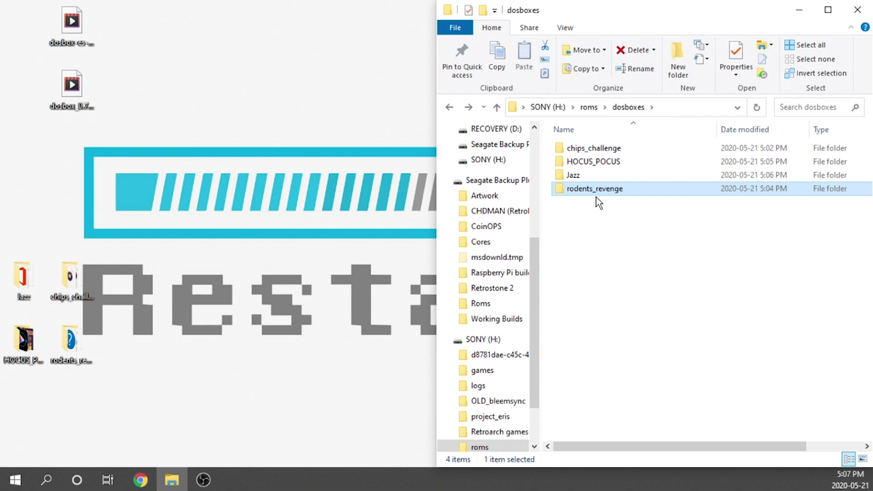
- Open the launchers folder on SONY (H:) under project_eris\etc\project_eris\SUP
left_click(547, 108)
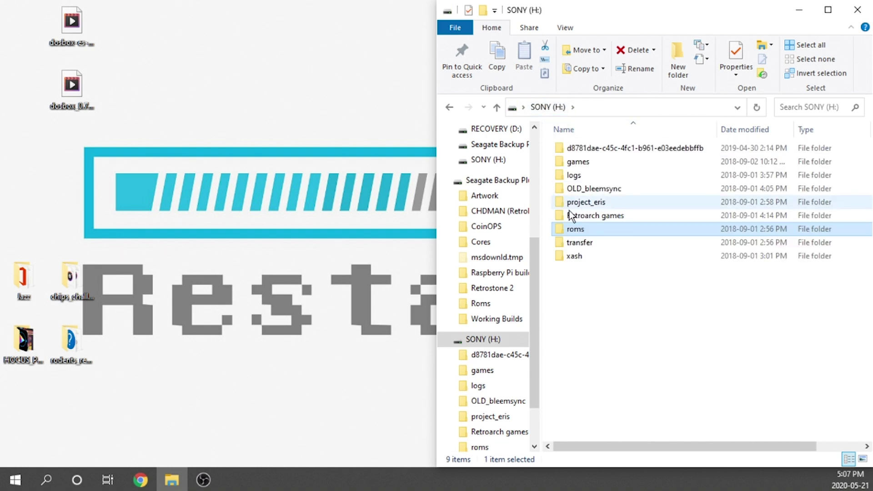
double_click(609, 204)
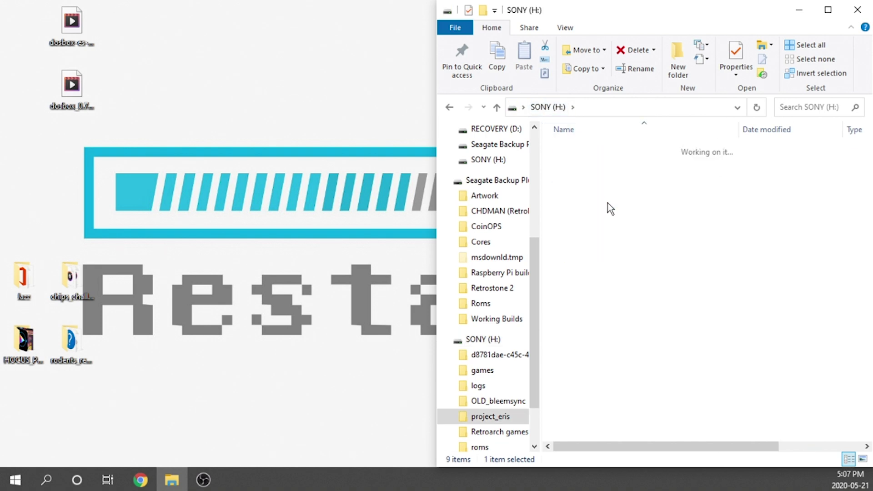
double_click(586, 204)
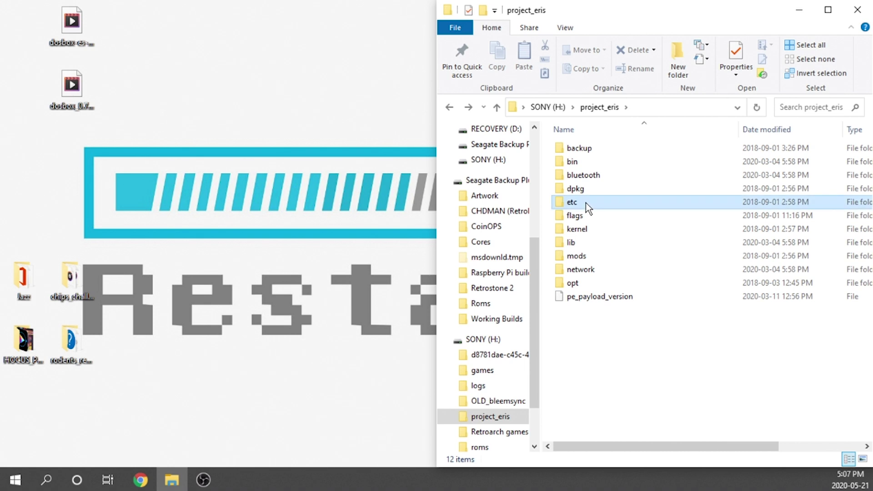
double_click(600, 162)
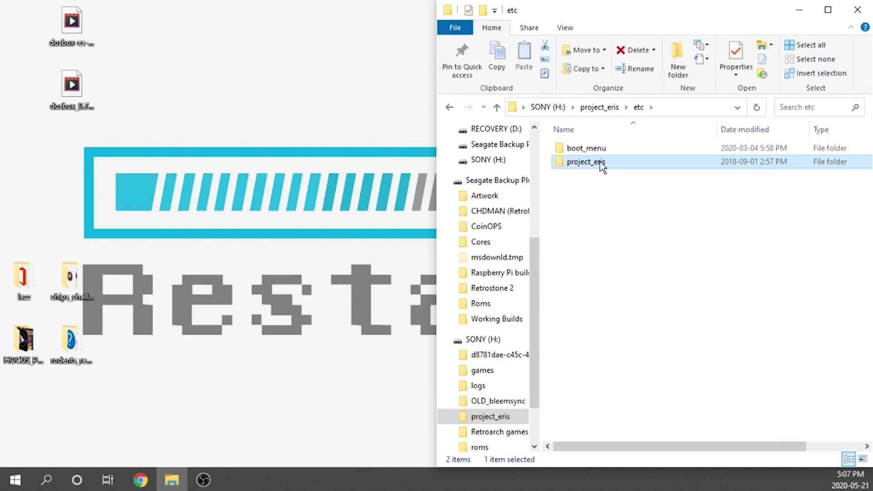
double_click(590, 207)
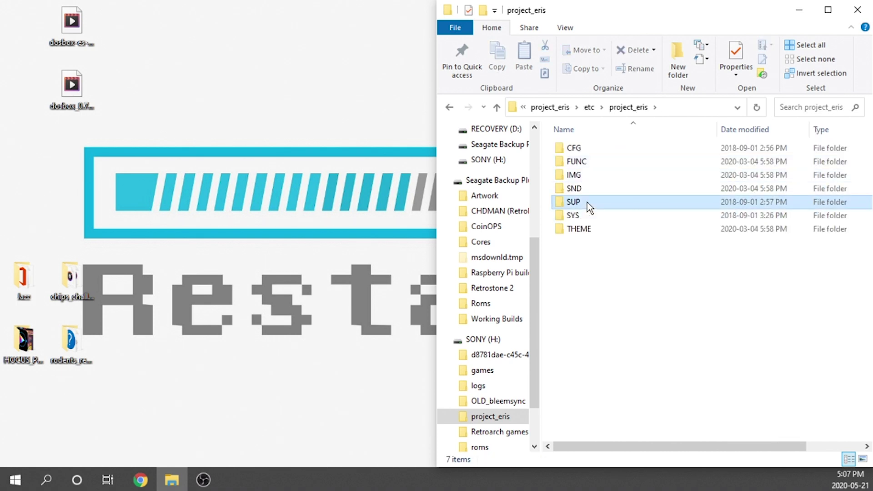
left_click(607, 163)
double_click(607, 163)
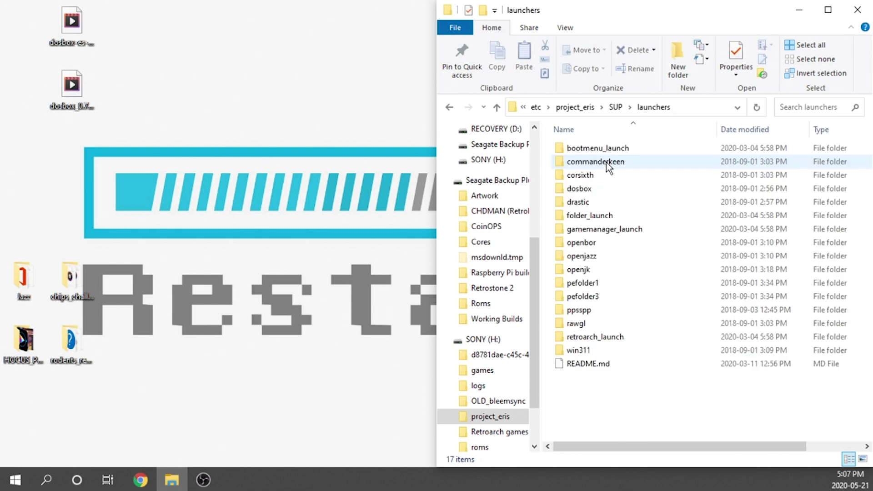
- Open dosbox_autoexec from the dosbox launcher's application folder in Notepad++
double_click(600, 193)
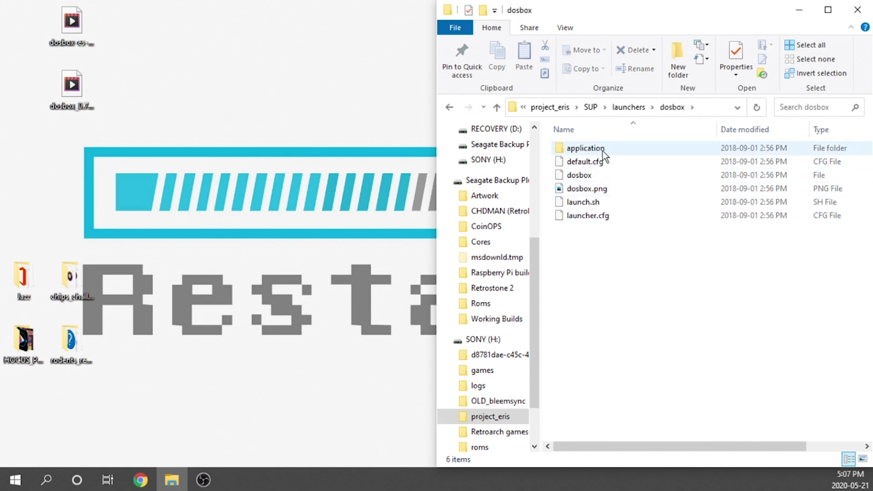
double_click(604, 150)
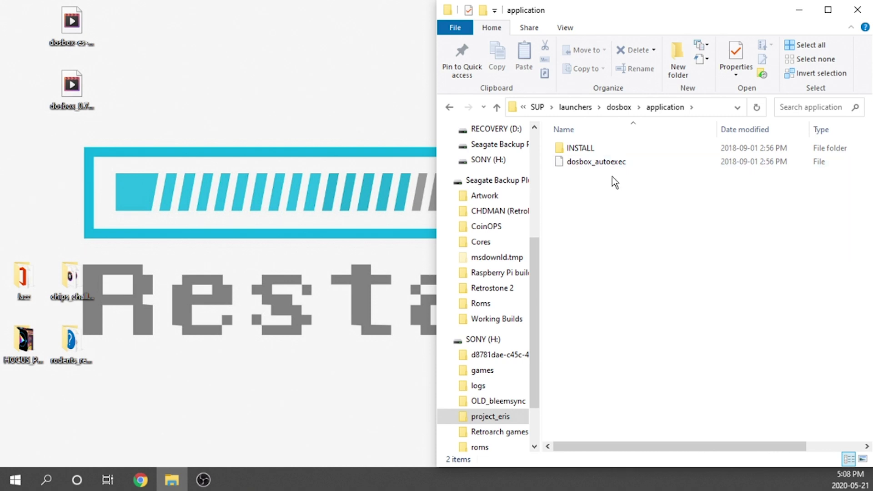
right_click(608, 164)
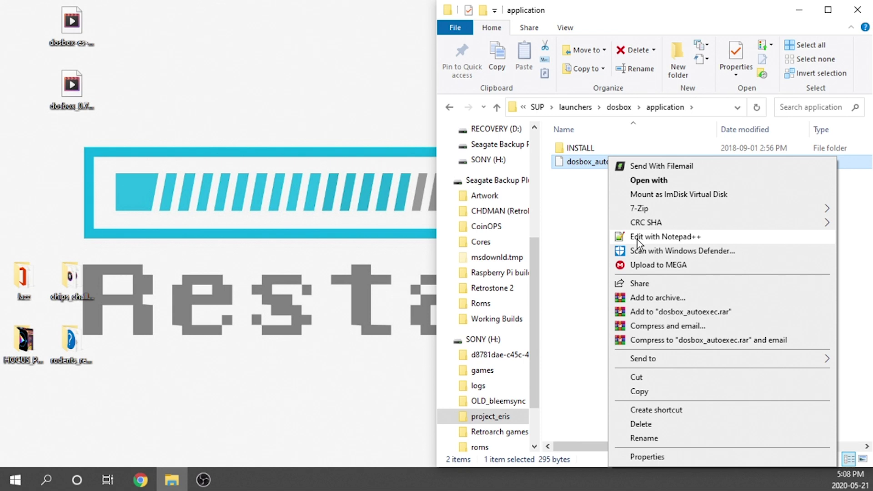
left_click(637, 240)
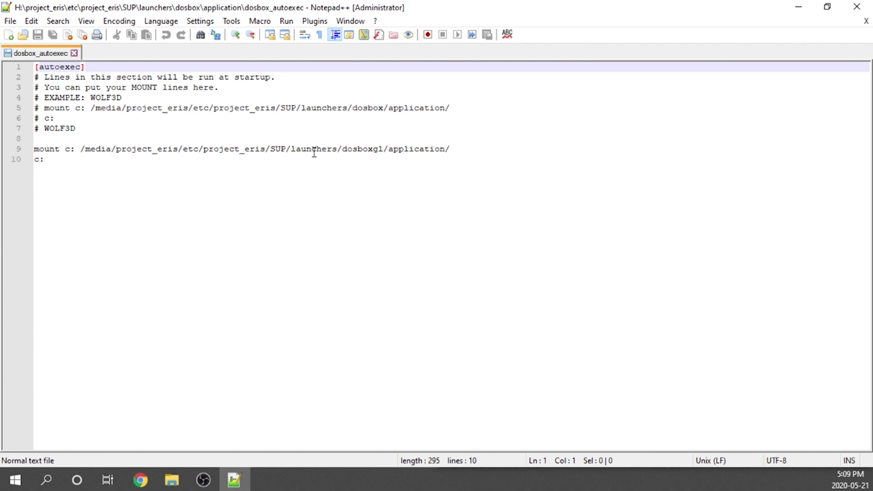
- Change the active mount path on line 9 of dosbox_autoexec to /media/roms/dosboxes/
left_click(449, 149)
left_click_drag(449, 148, 120, 147)
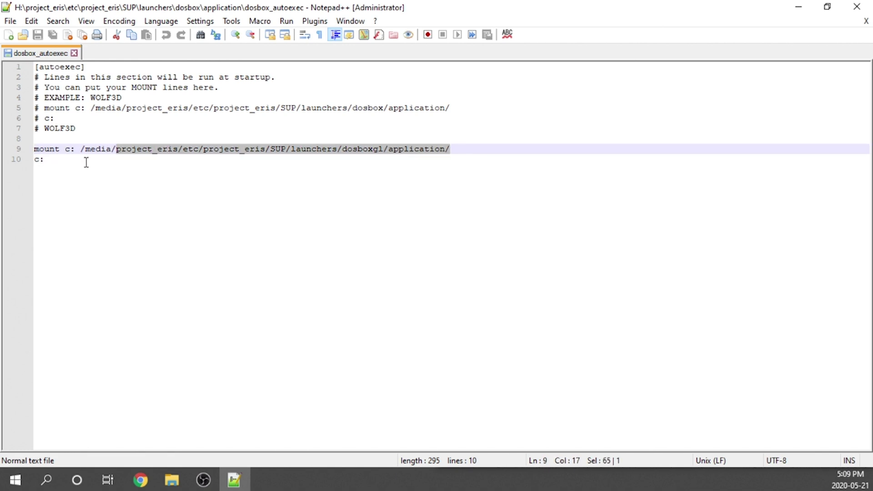
key("BackSpace")
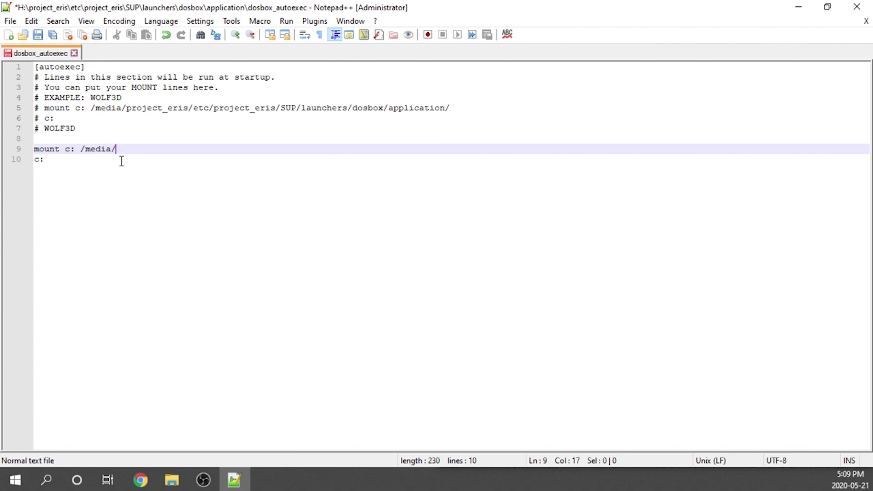
type("r")
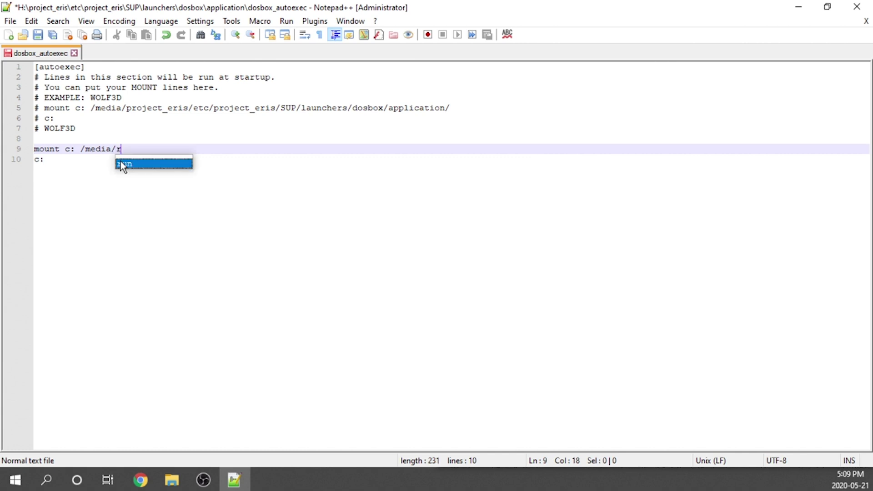
type("oms/")
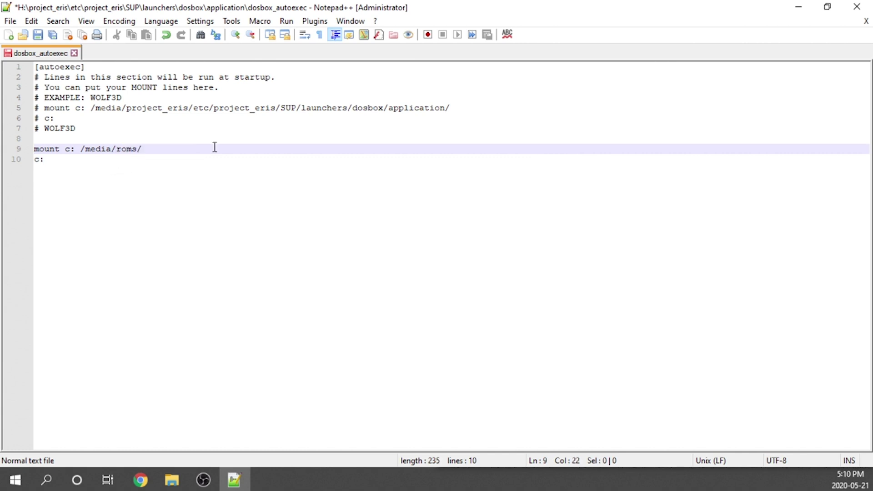
type("dosboxes/")
- Save dosbox_autoexec, close Notepad++, and return to the application folder
left_click(39, 35)
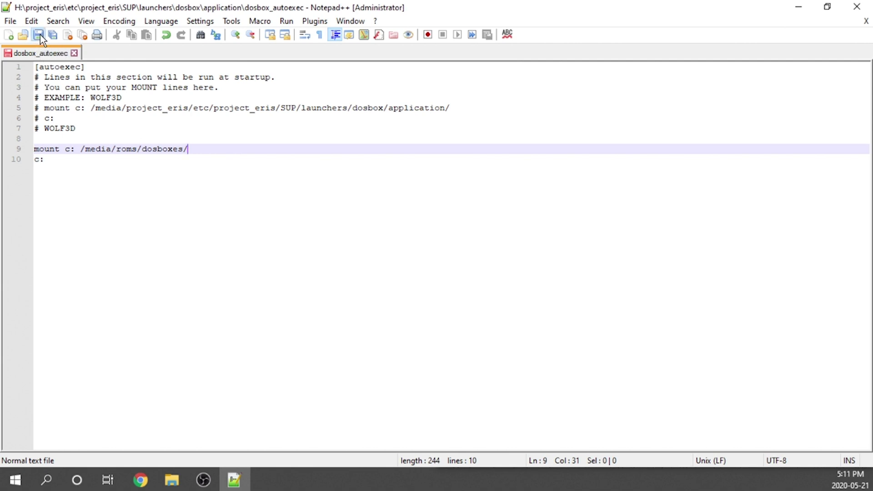
left_click(75, 53)
left_click(857, 6)
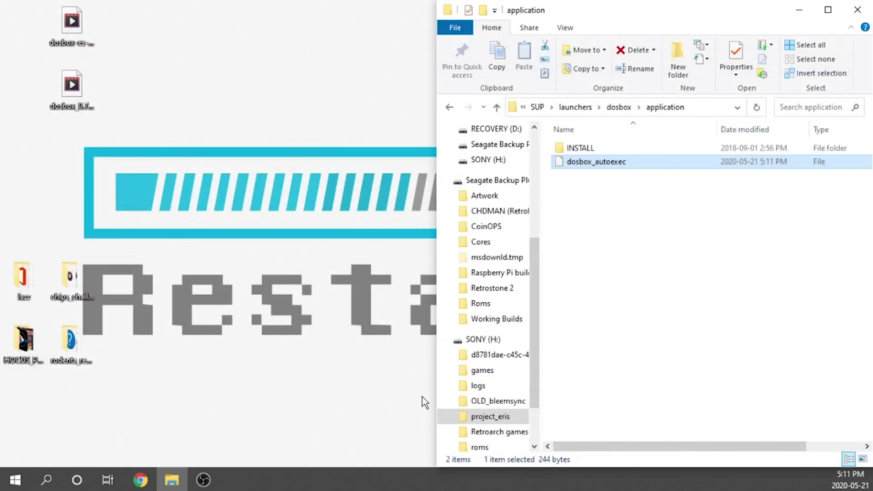
left_click(656, 224)
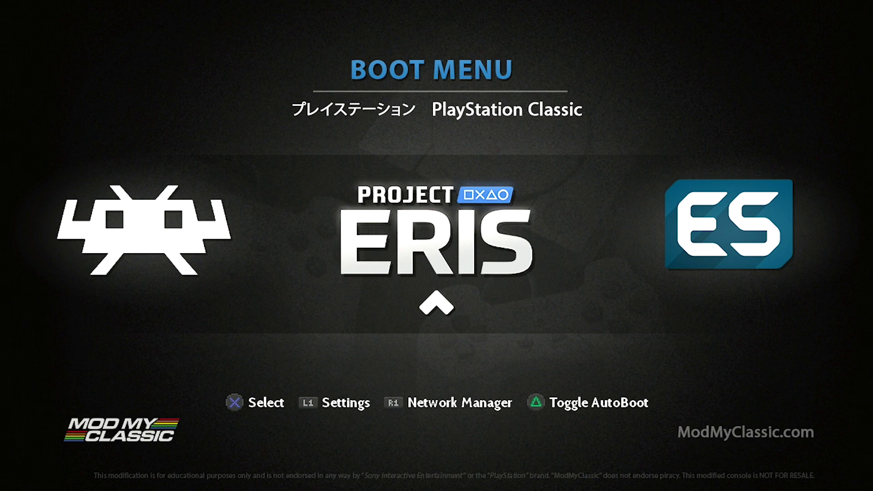
- Start Project Eris from the PlayStation Classic boot menu and browse the launchers in the carousel past openBOR Beats of Rage
key("Return")
key("Left")
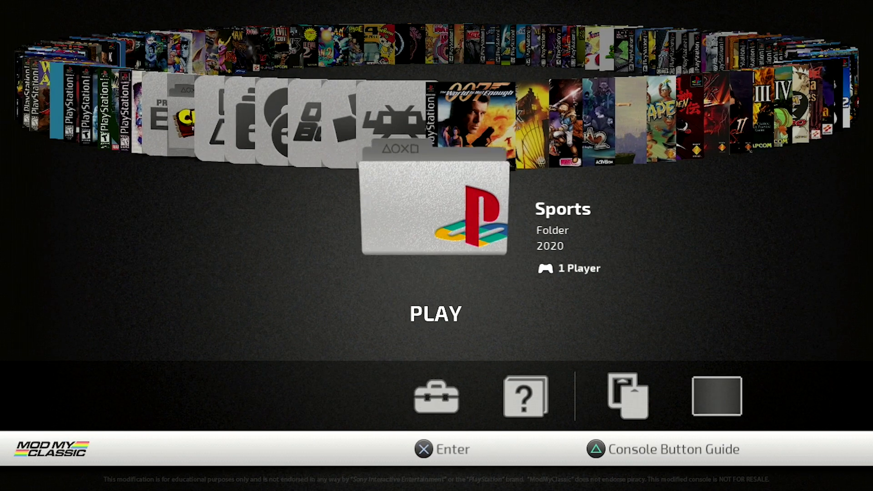
key("Left")
key("Left")
key("Left")
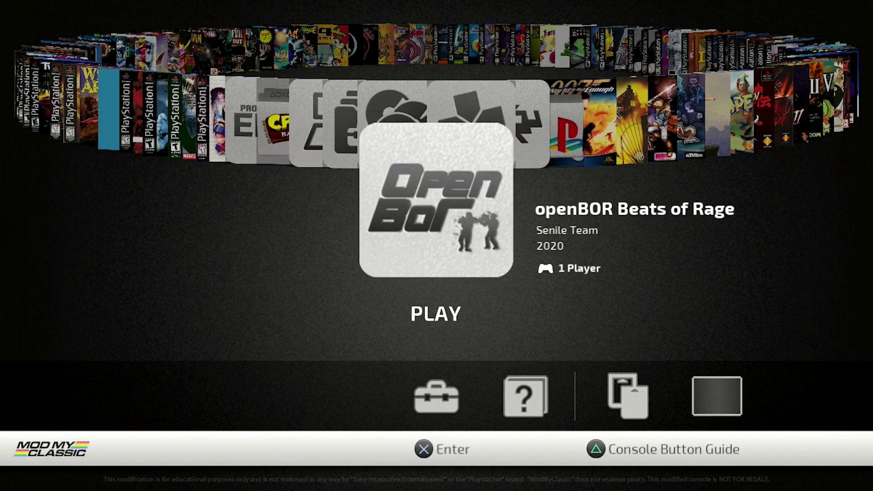
key("Left")
- Browse the PlayStation game covers in the Project Eris carousel as far as Breath of Fire IV
key("Right")
key("Right")
key("Right")
key("Right")
key("Right")
key("Right")
key("Right")
key("Right")
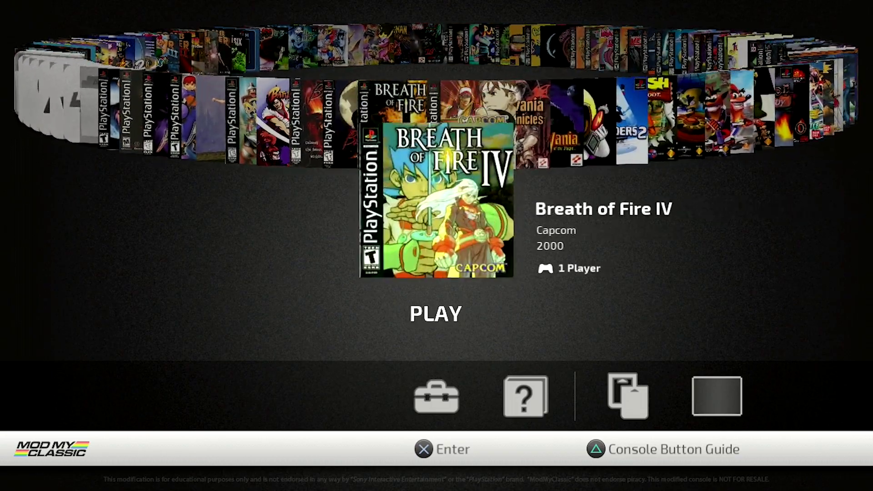